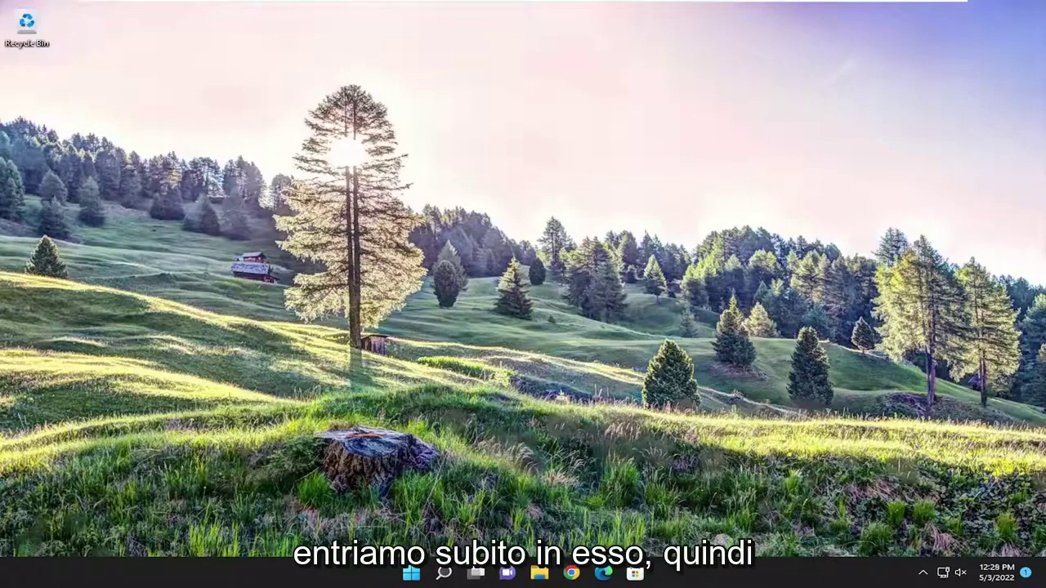
Search Windows for 'troubleshoot' and open the Troubleshoot settings page
click(448, 577)
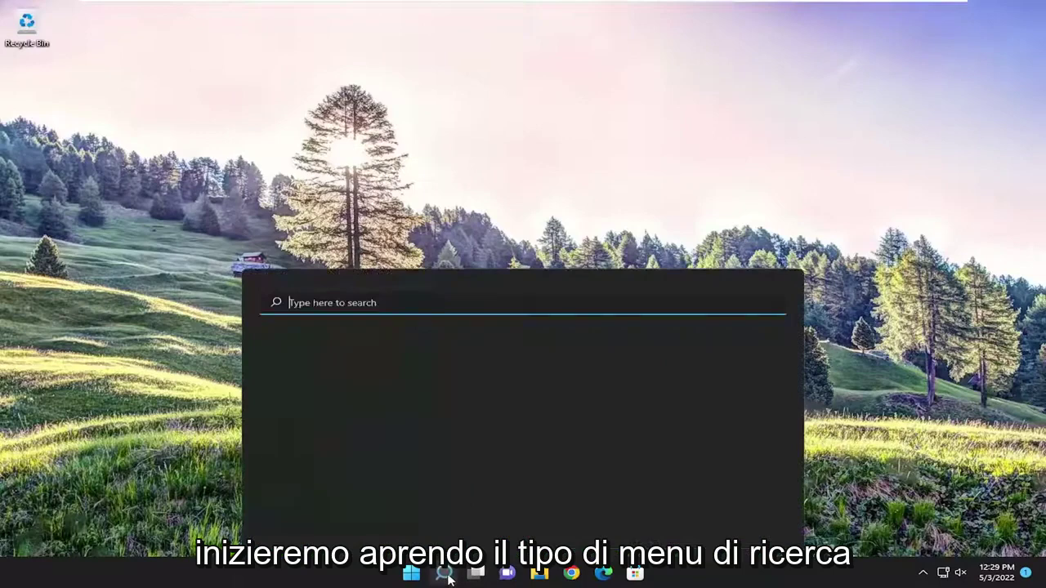
text(troubleso)
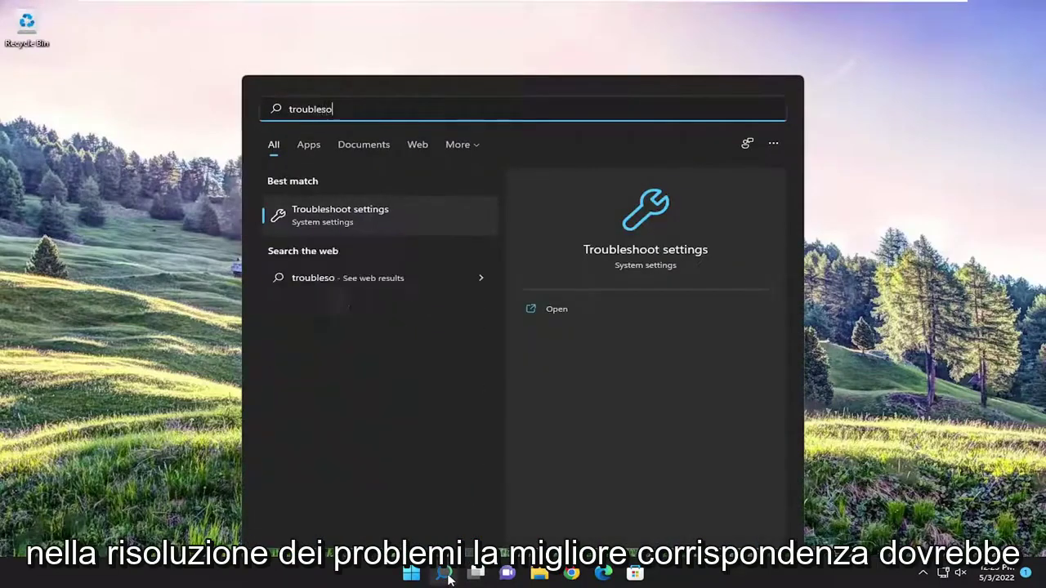
key(BackSpace)
text(hoot)
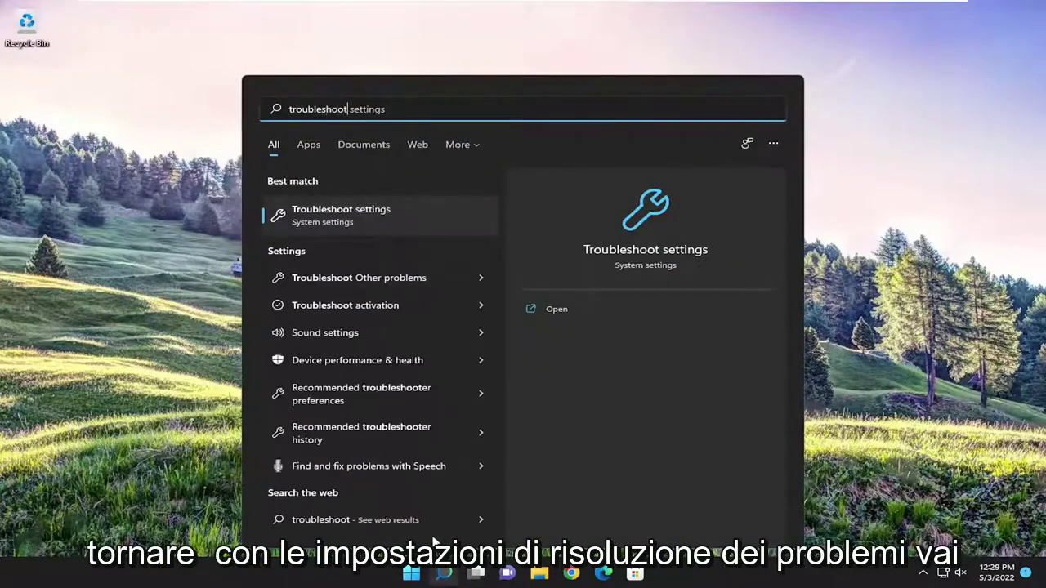
click(363, 223)
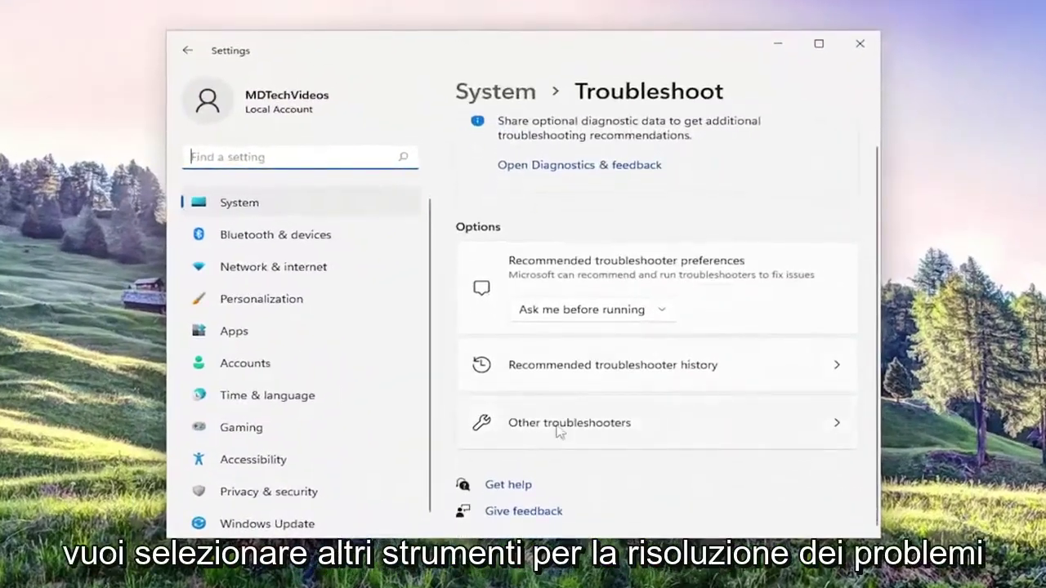
Run the Windows Store Apps troubleshooter from the Other troubleshooters list
click(624, 435)
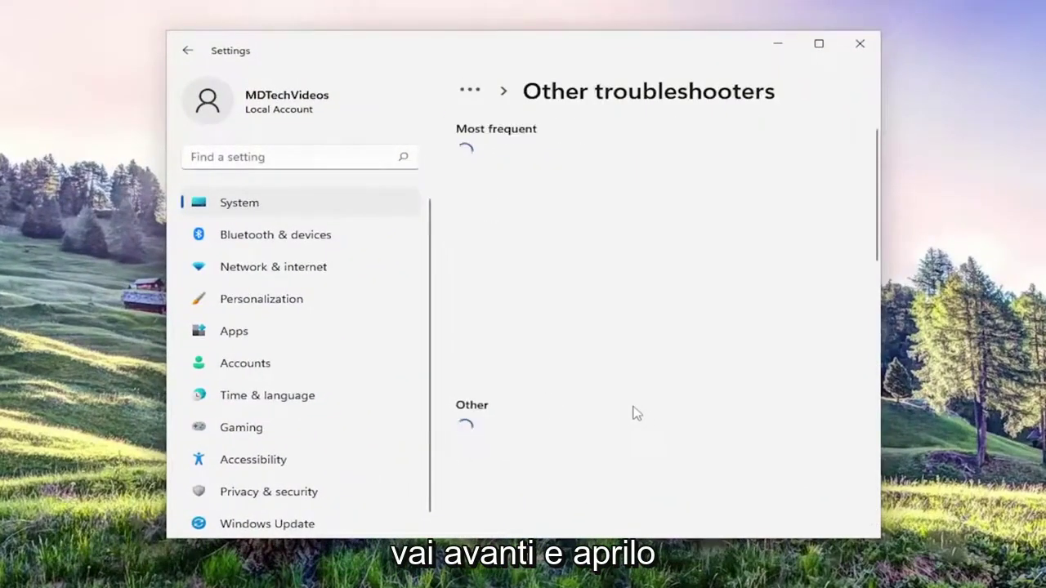
scroll(523, 335, down, 2)
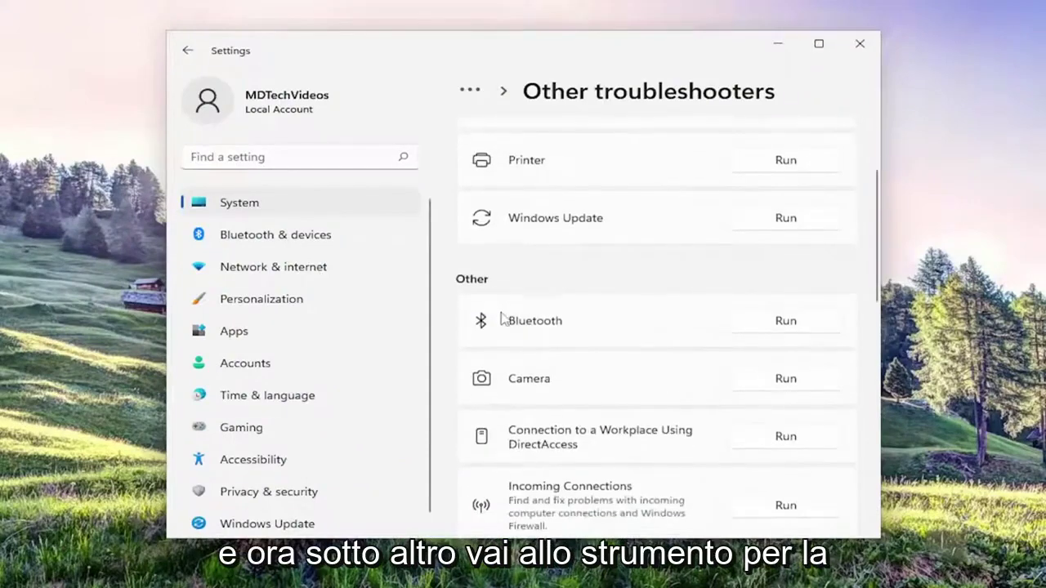
scroll(515, 322, down, 2)
scroll(527, 331, down, 2)
scroll(531, 337, down, 2)
scroll(532, 341, down, 2)
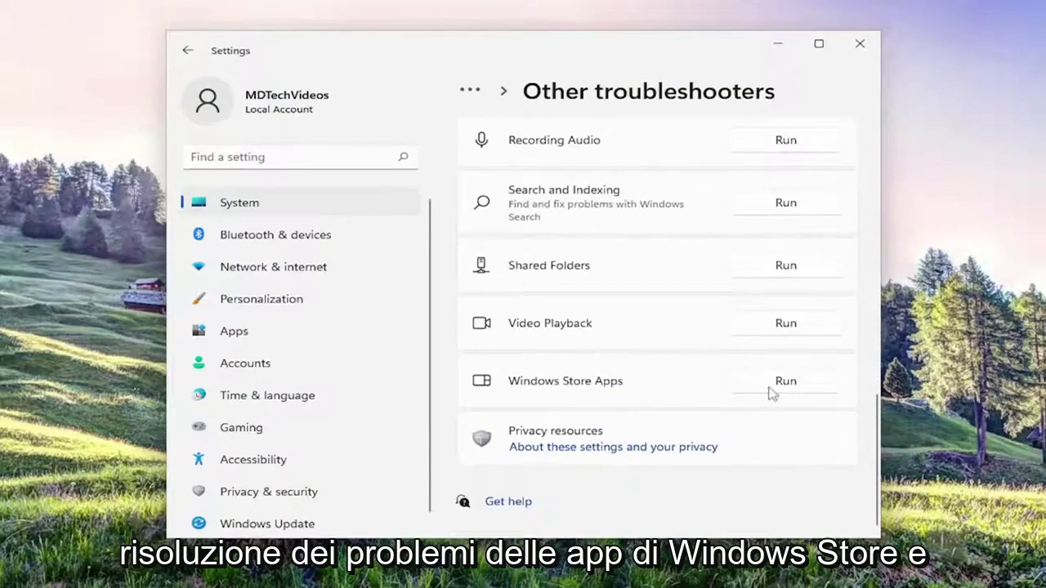
click(797, 394)
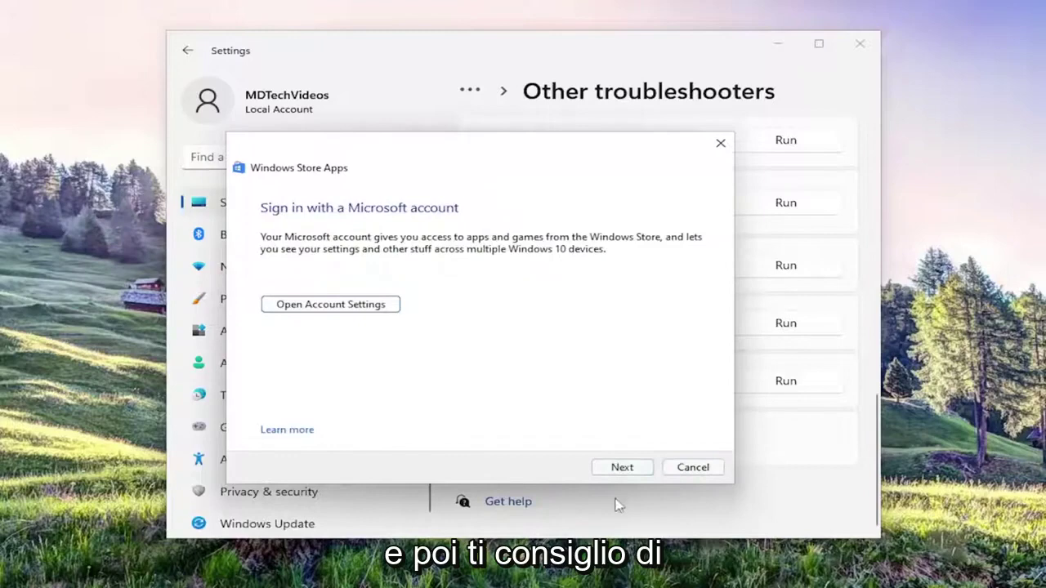
Skip the Microsoft account sign-in page so the troubleshooter finishes
click(621, 468)
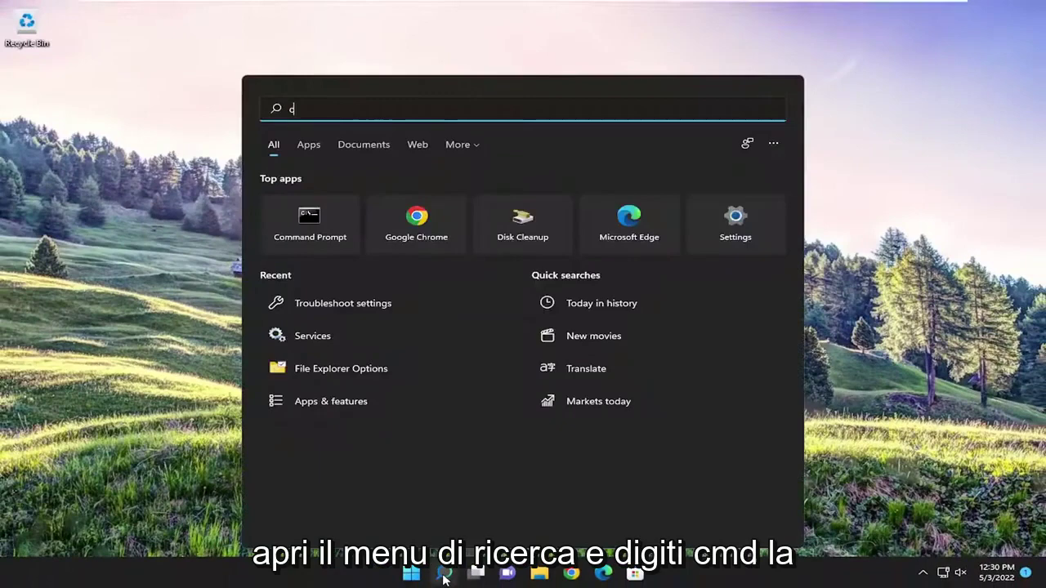
Launch Command Prompt as administrator from a 'cmd' search, approving the UAC prompt
text(md)
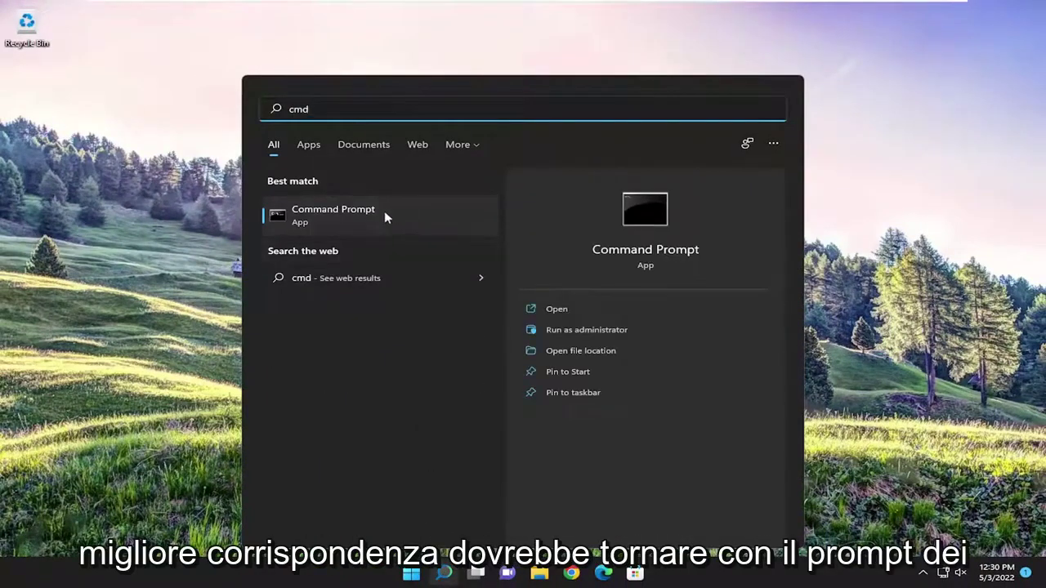
right_click(349, 218)
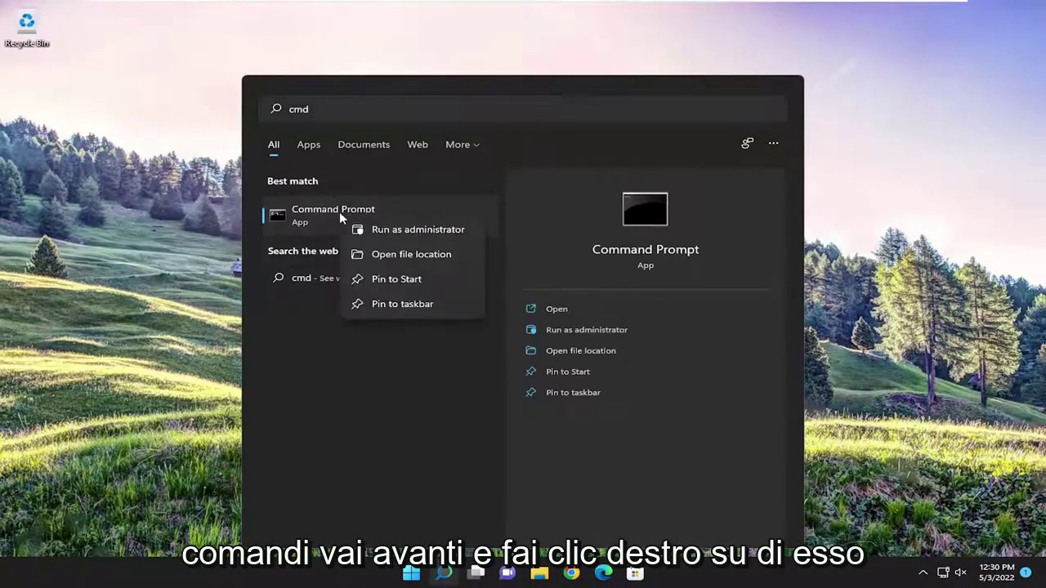
click(431, 230)
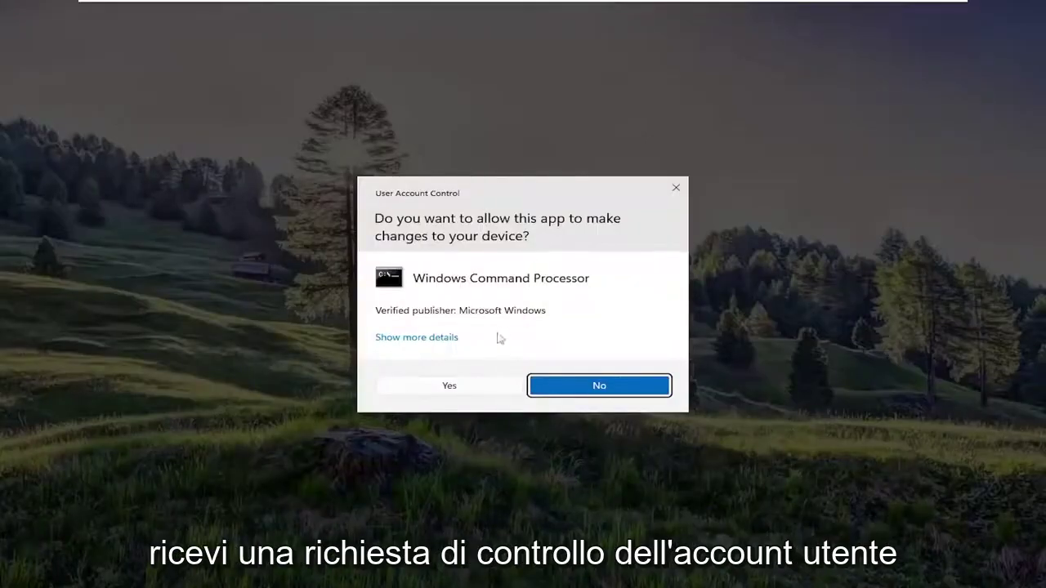
click(465, 382)
Run sfc /scannow in the elevated Command Prompt
drag(367, 103, 428, 90)
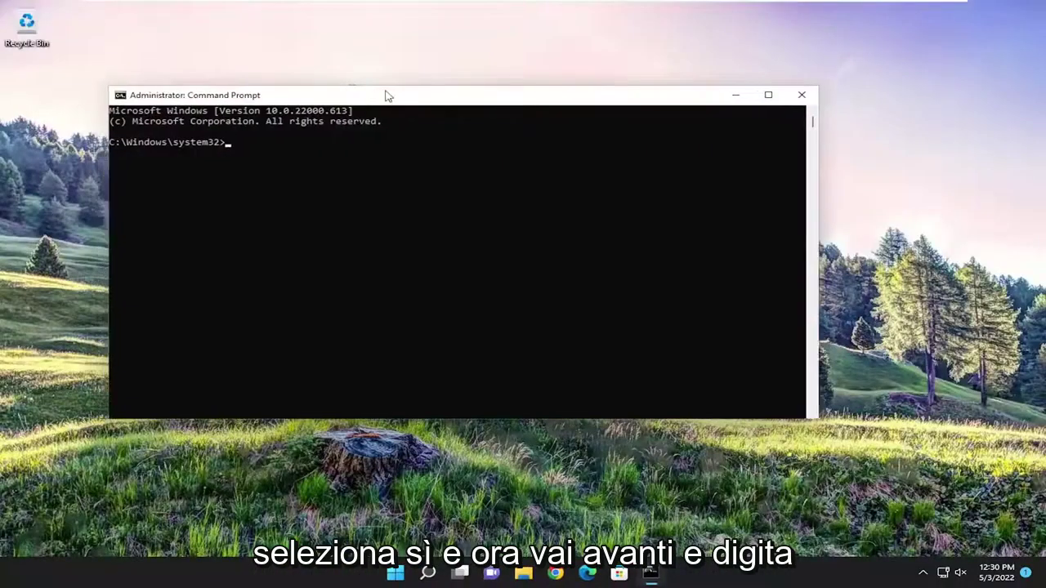
text(sfc)
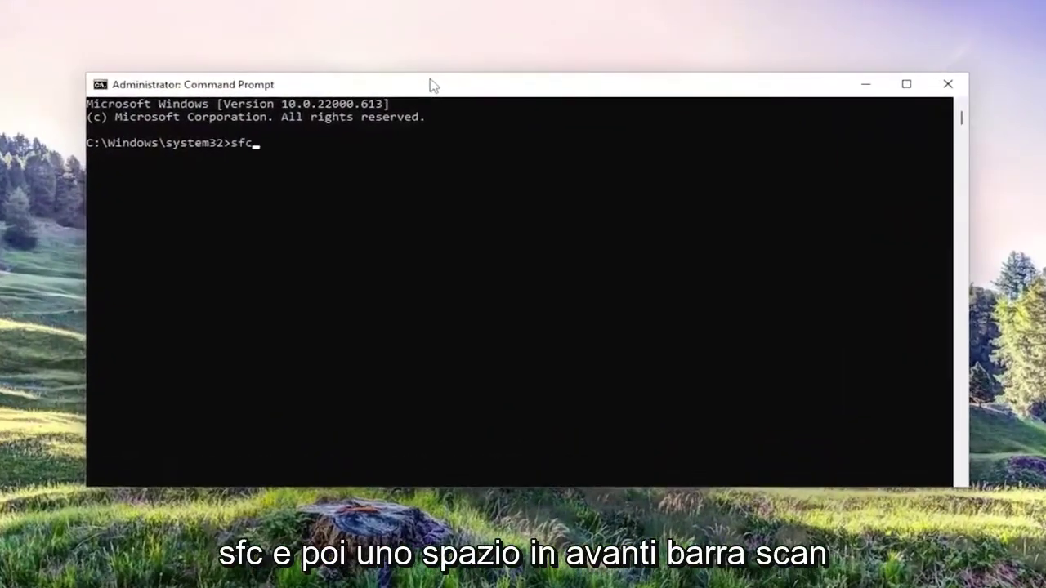
text( /scan)
text(now)
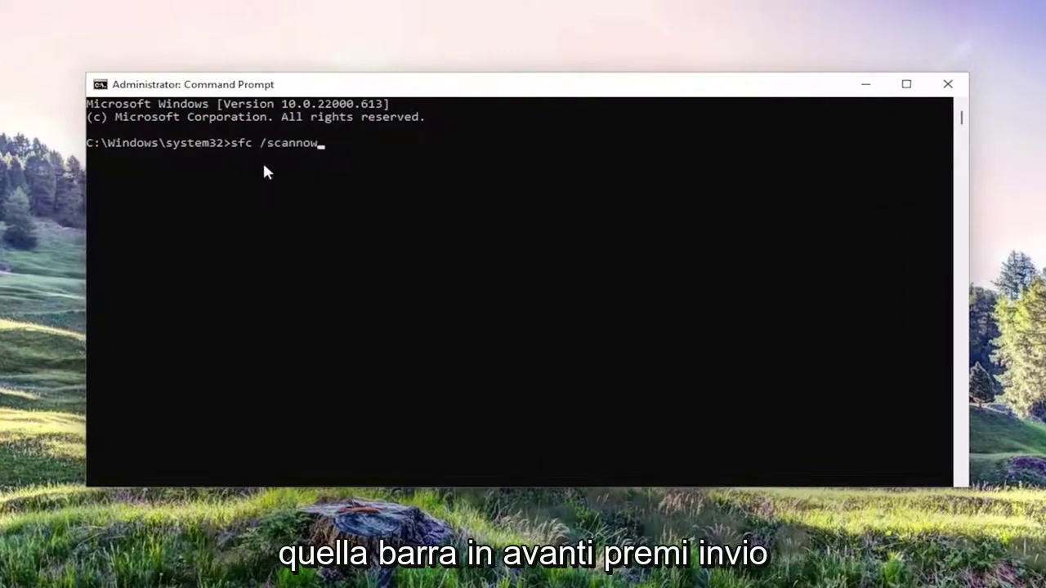
key(Return)
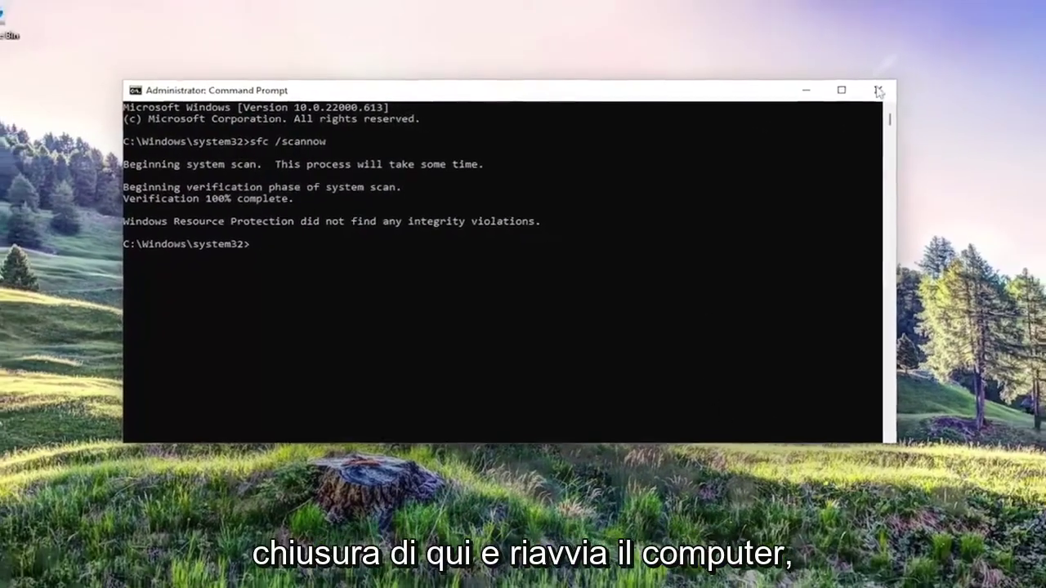
Close the Command Prompt window after the scan completes
click(879, 91)
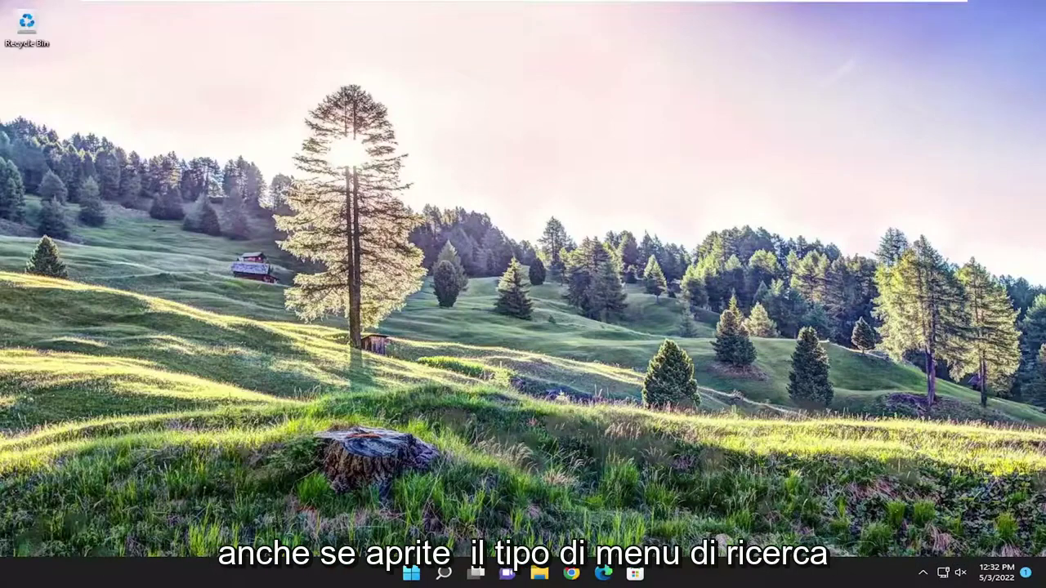
Search Windows for 'default apps' and open the Default apps settings page
click(443, 574)
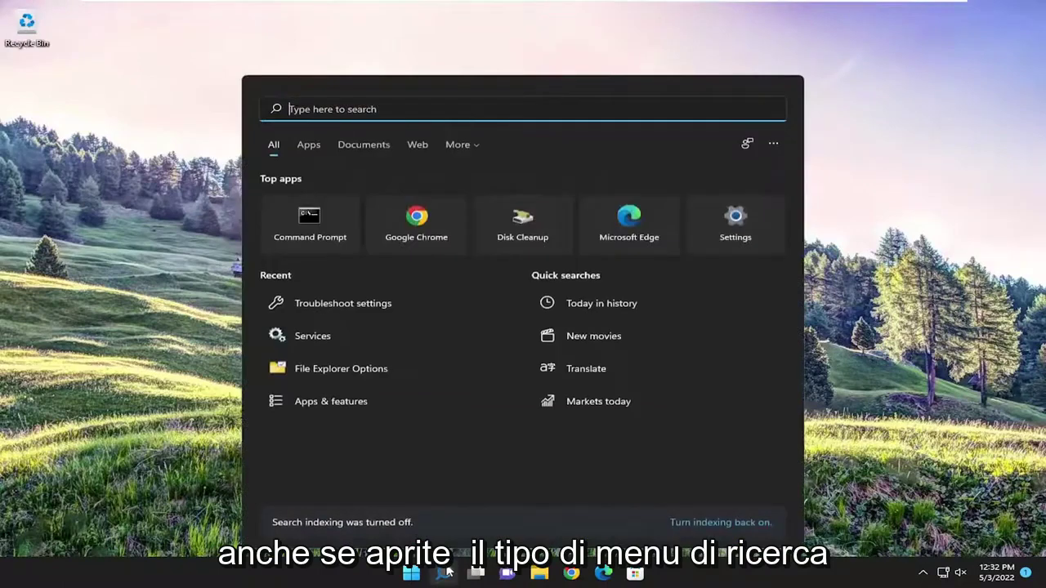
text(defa)
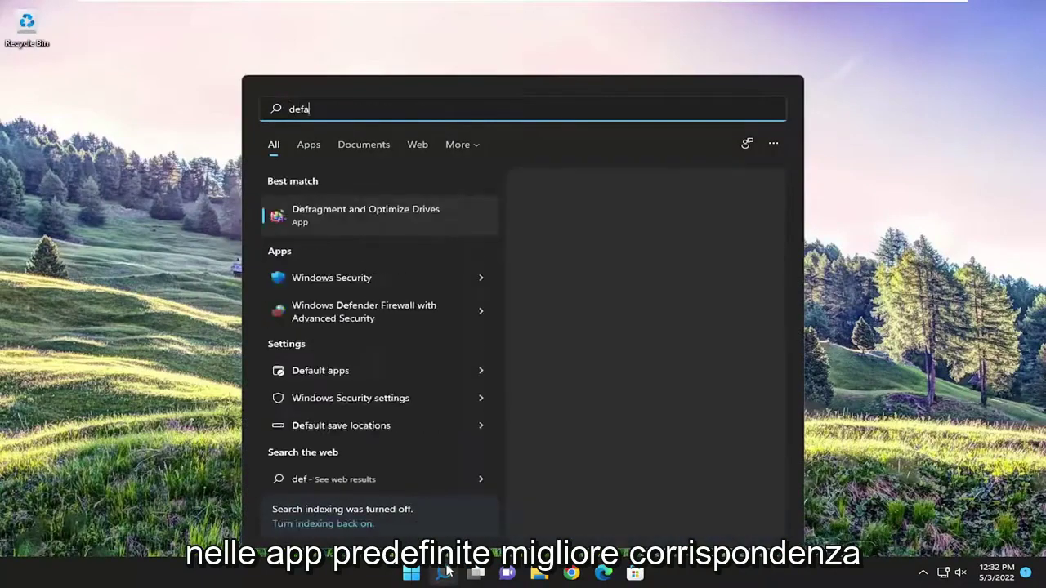
text(ult apps)
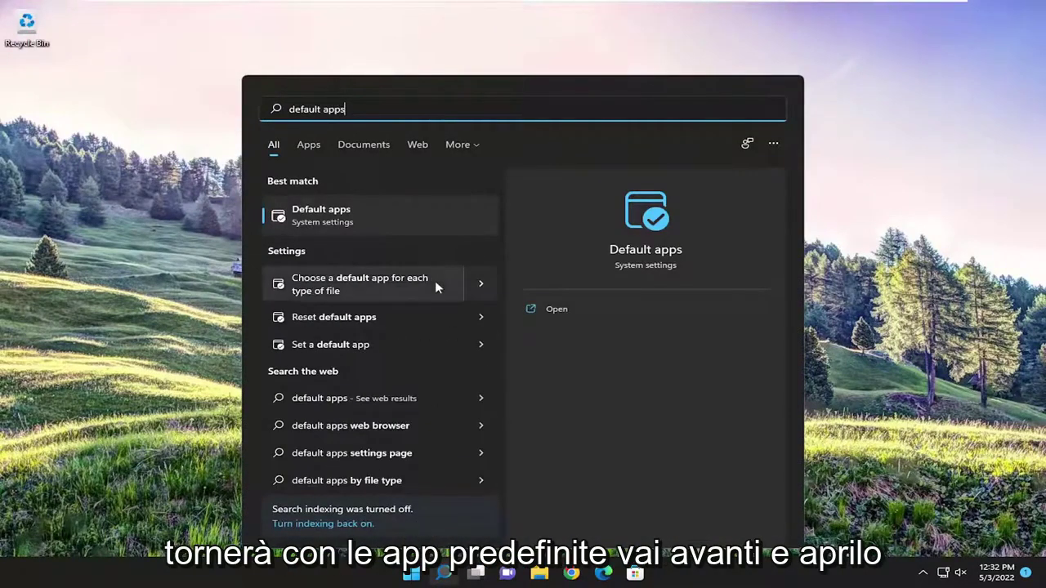
click(325, 217)
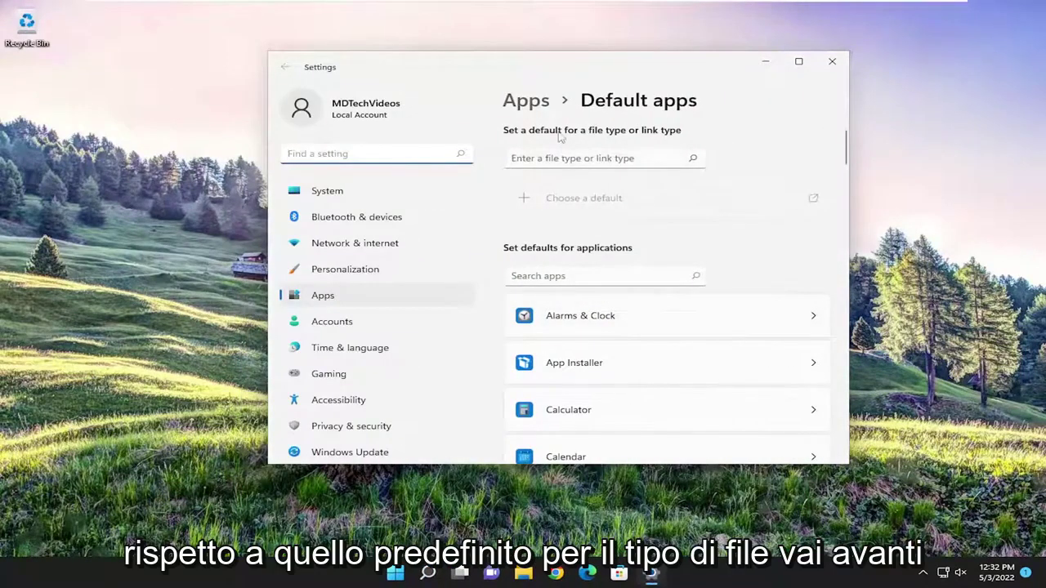
Look up the .png file type and open its app choice, currently Photos
click(637, 158)
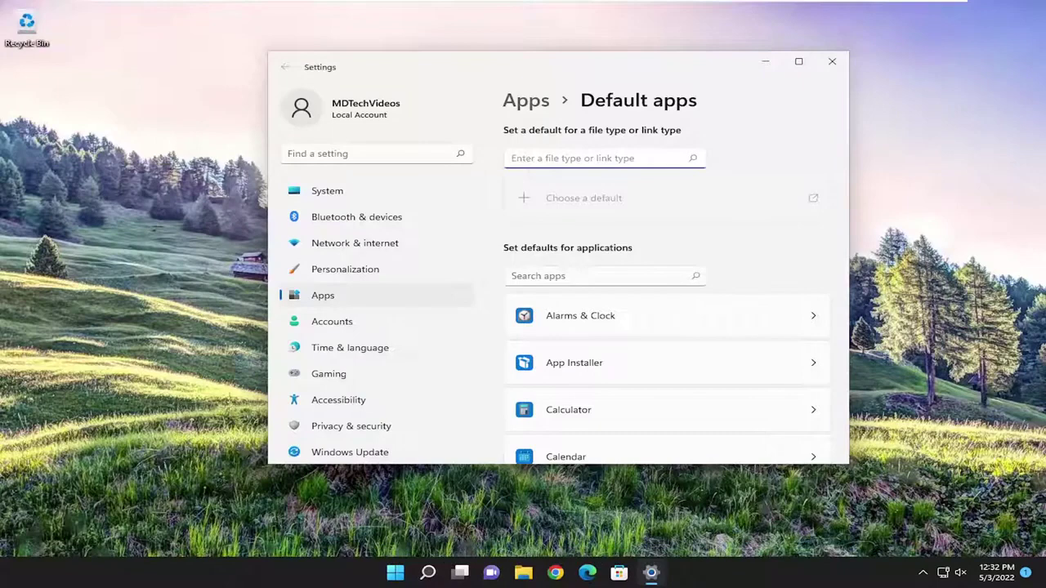
text(.png)
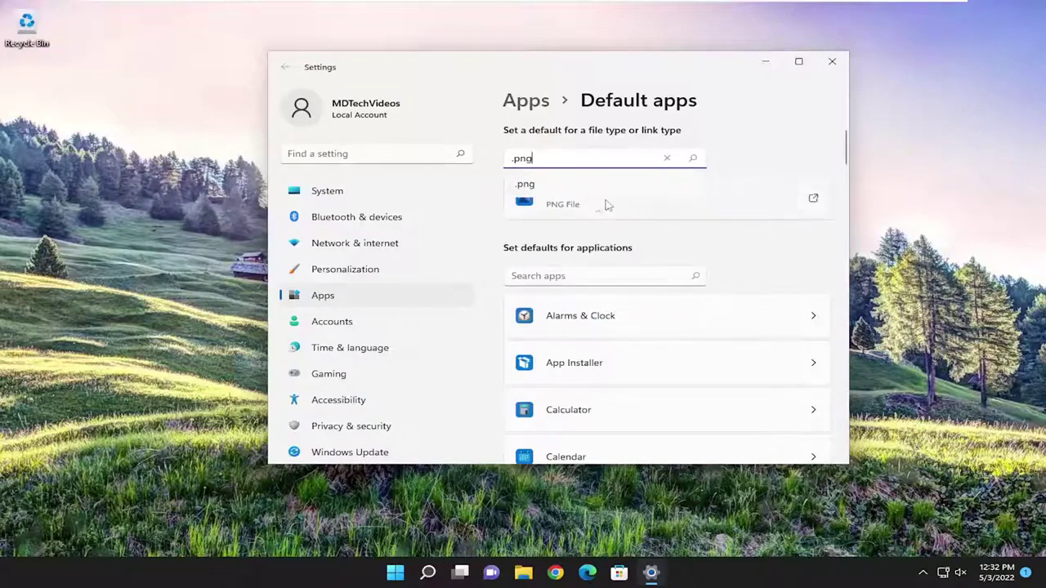
click(697, 158)
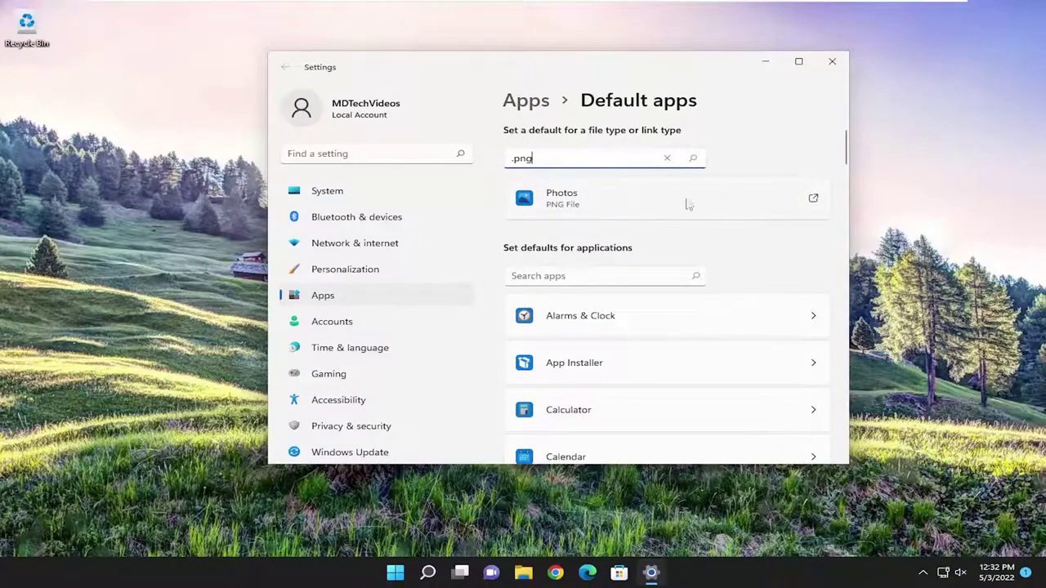
click(585, 207)
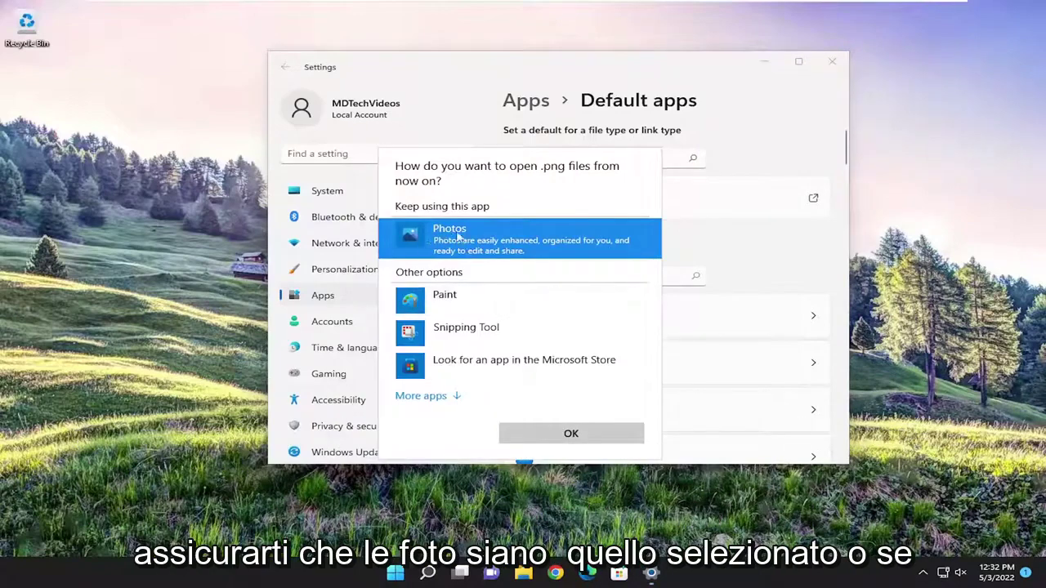
Confirm Photos as the .png default app and close Settings
click(439, 401)
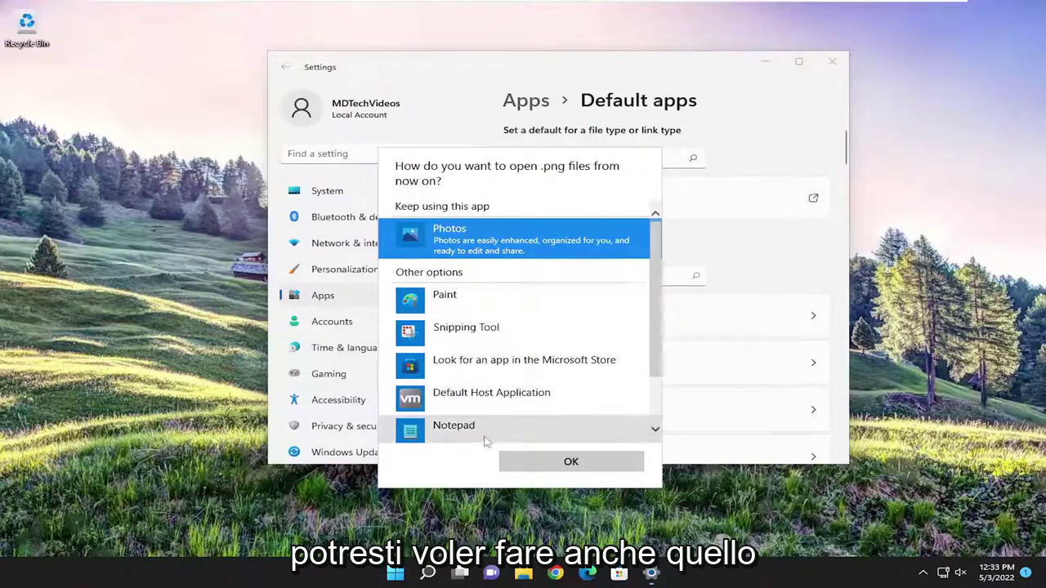
click(572, 463)
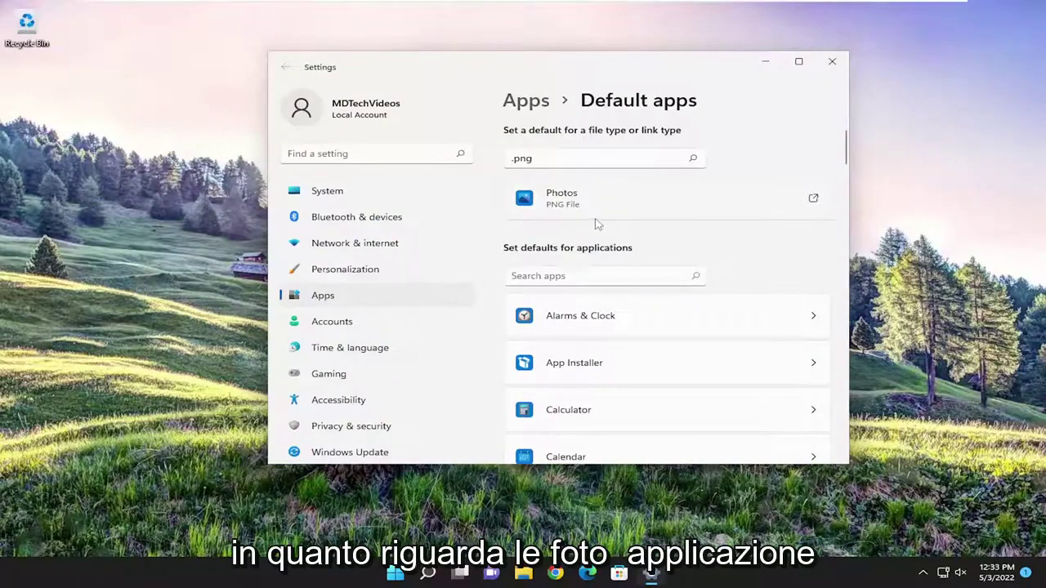
click(834, 63)
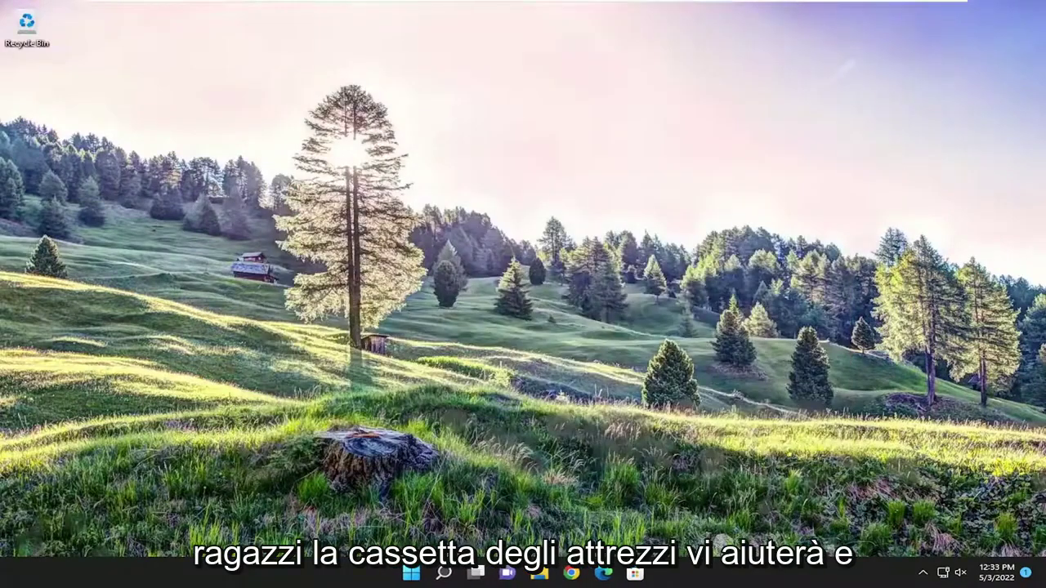